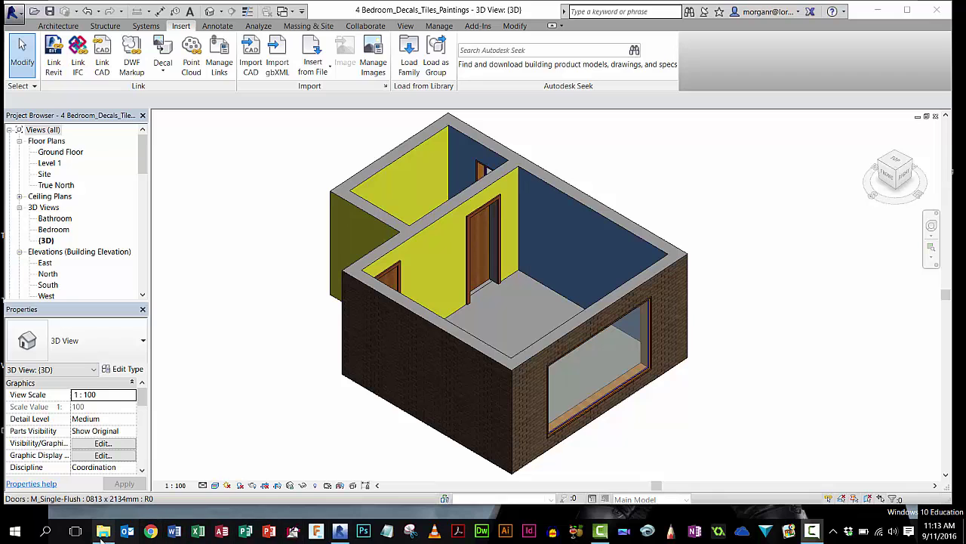
Step: Browse to the Revit Bedroom Examples > Downloads > images folder in File Explorer, then return to Revit
click(104, 533)
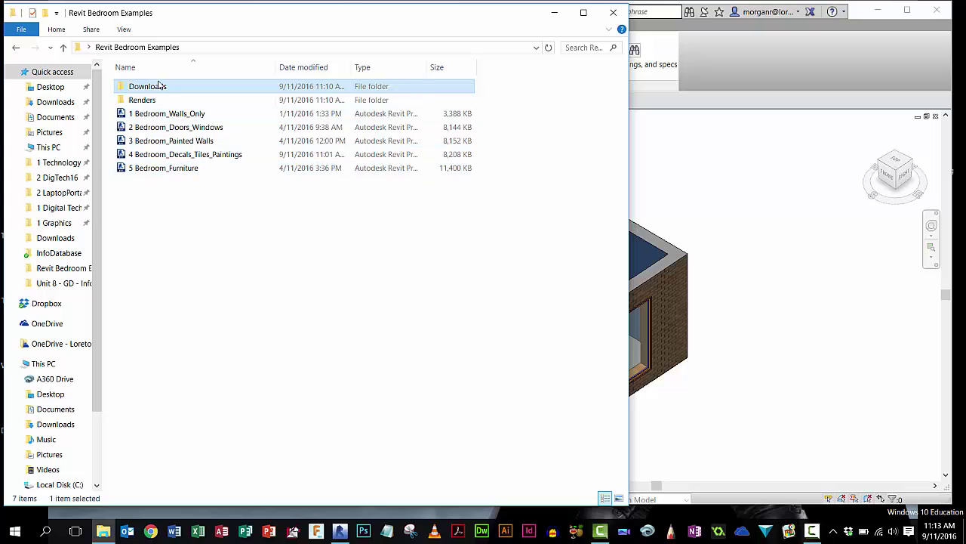
click(187, 232)
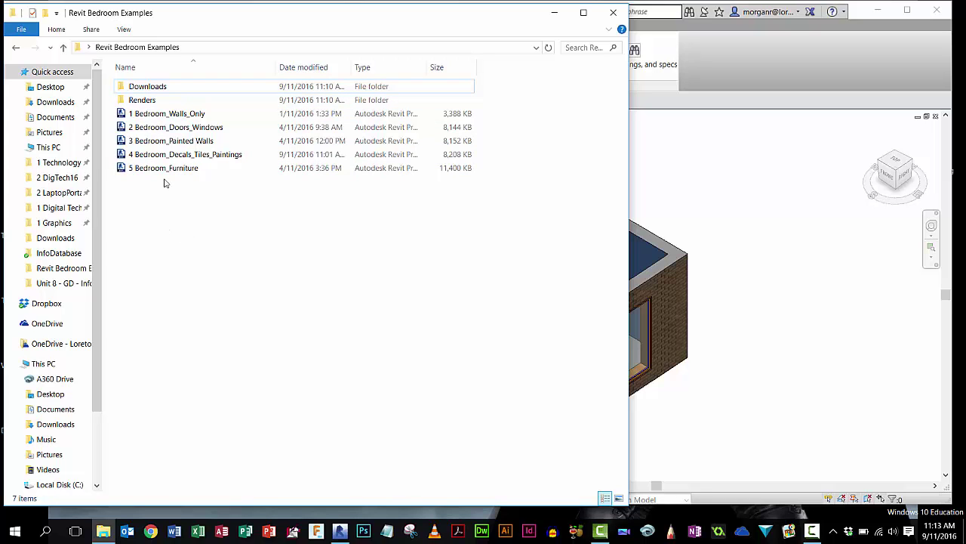
double_click(152, 88)
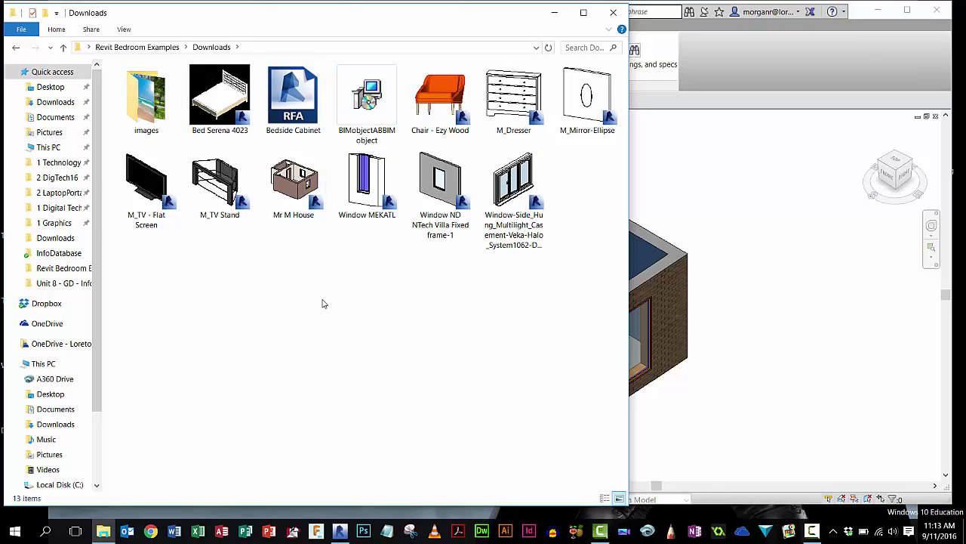
double_click(152, 92)
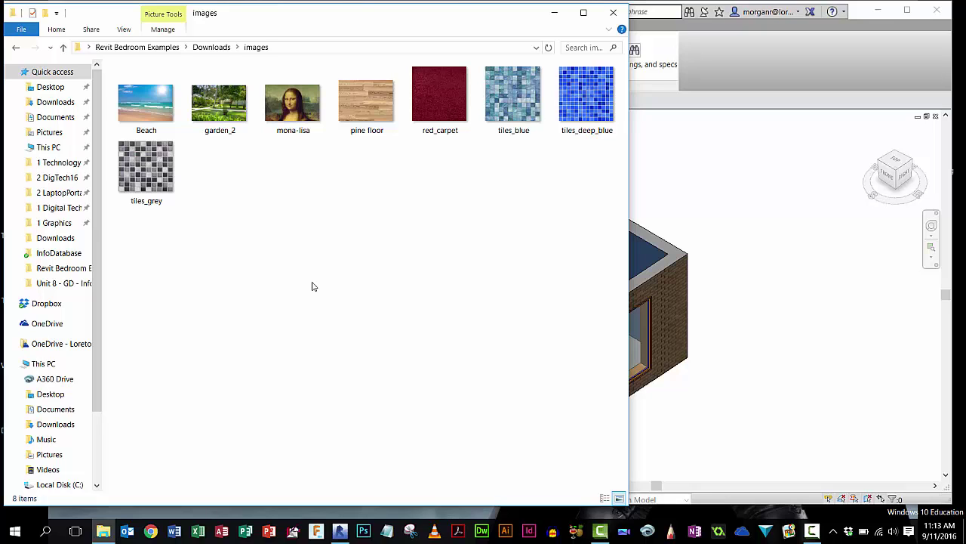
click(729, 156)
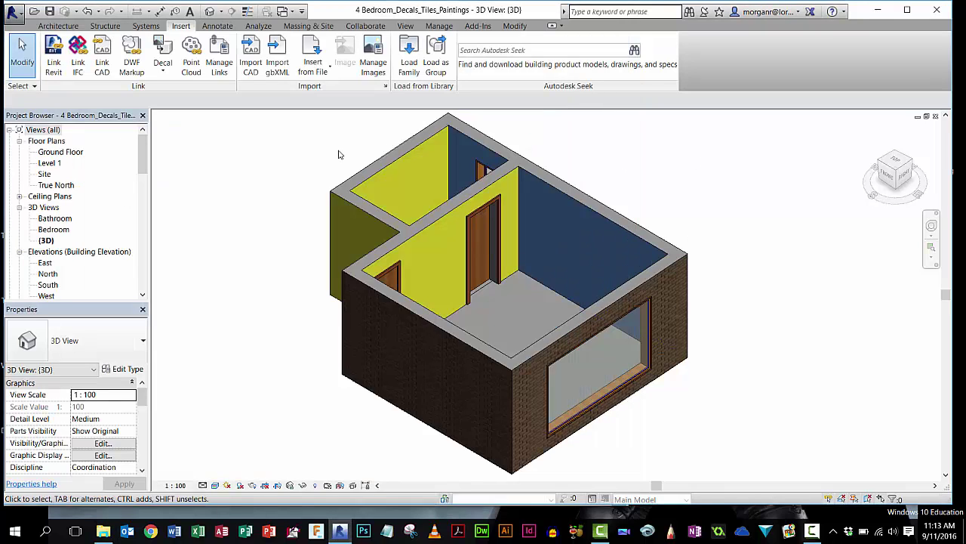
Step: Create a new decal type named Blue Tiles in the Decal Types dialog
click(64, 26)
click(185, 26)
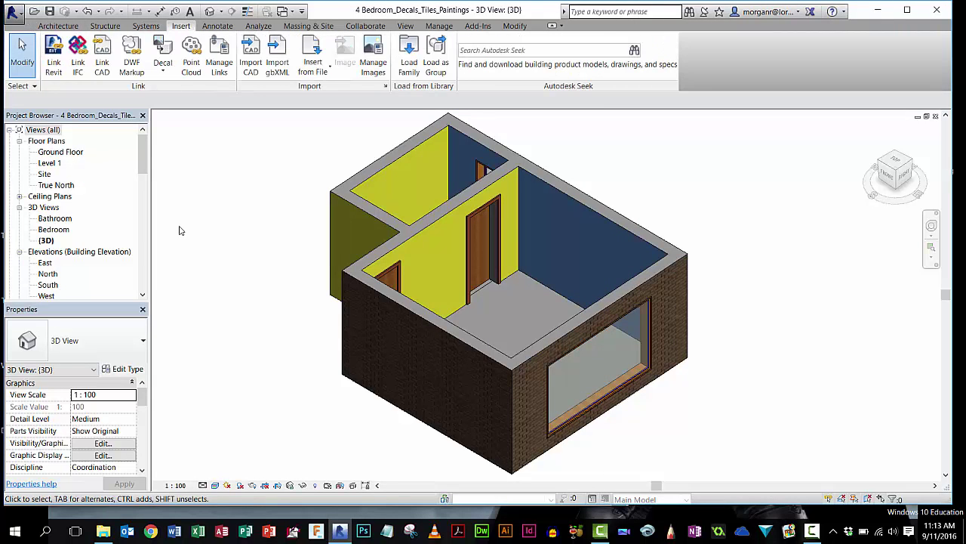
click(164, 70)
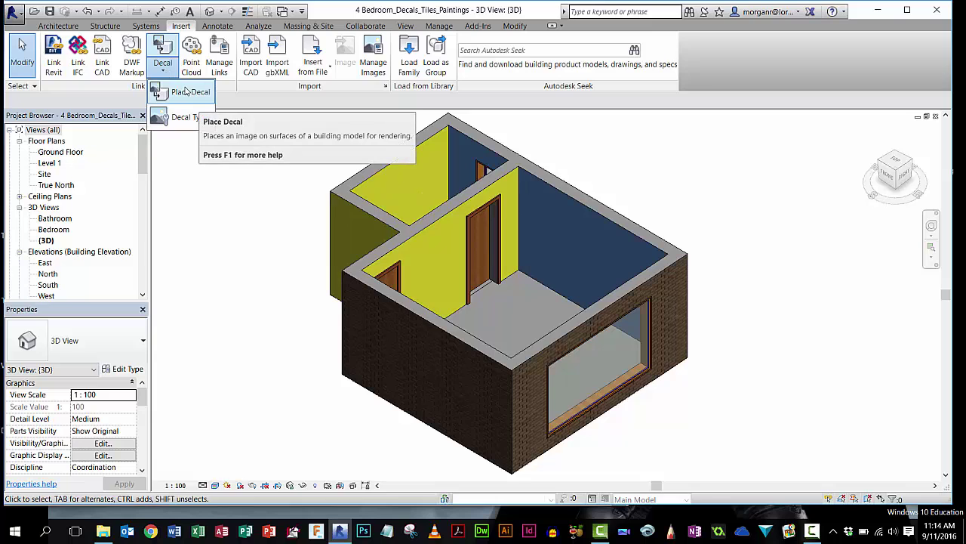
click(187, 116)
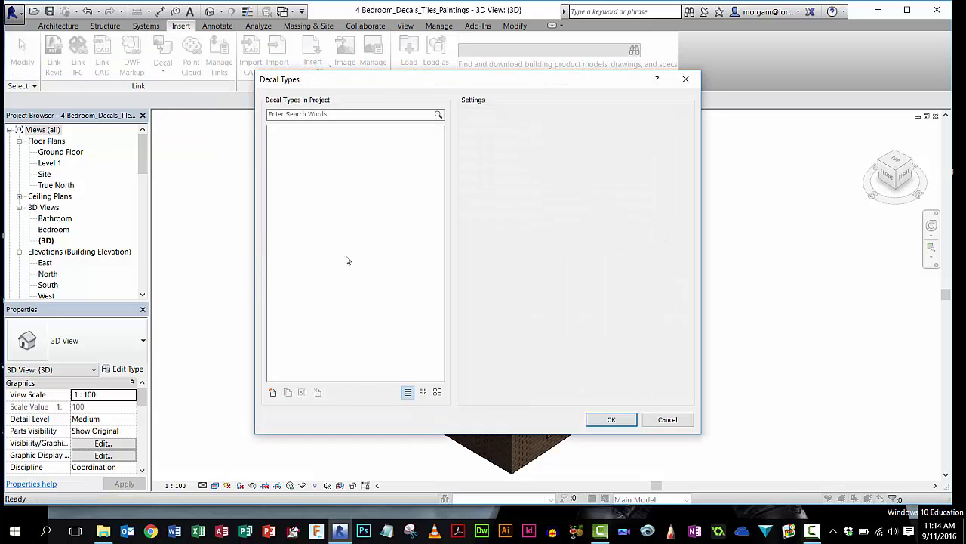
click(272, 393)
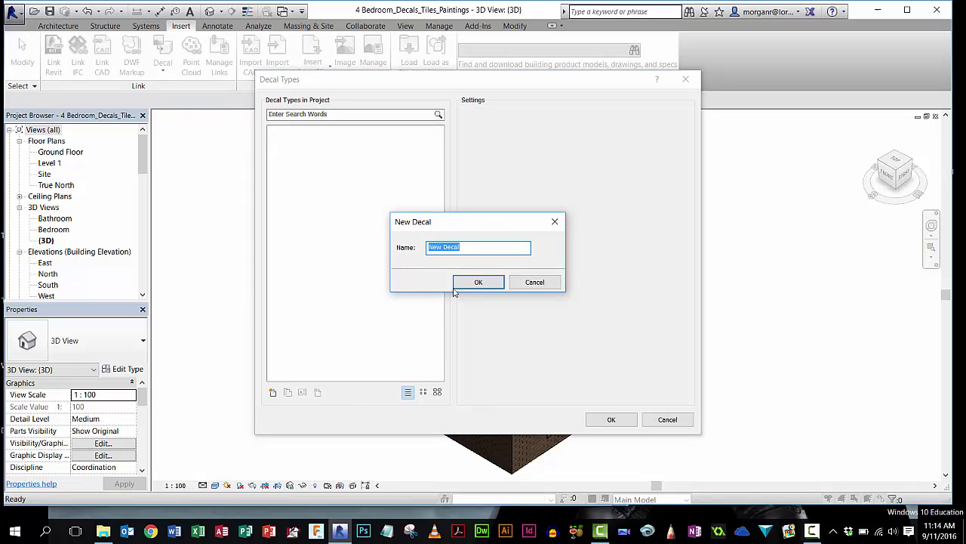
text(Blue Tiles)
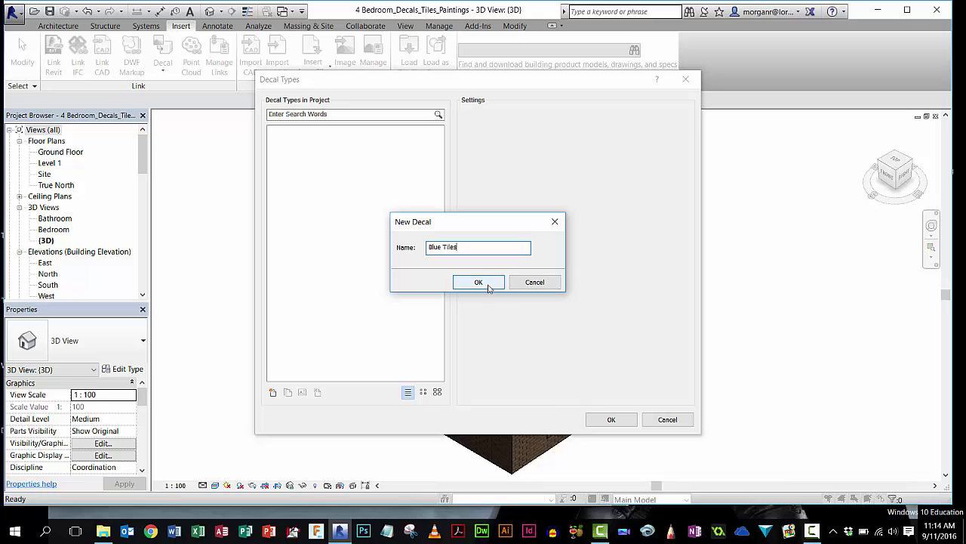
click(484, 284)
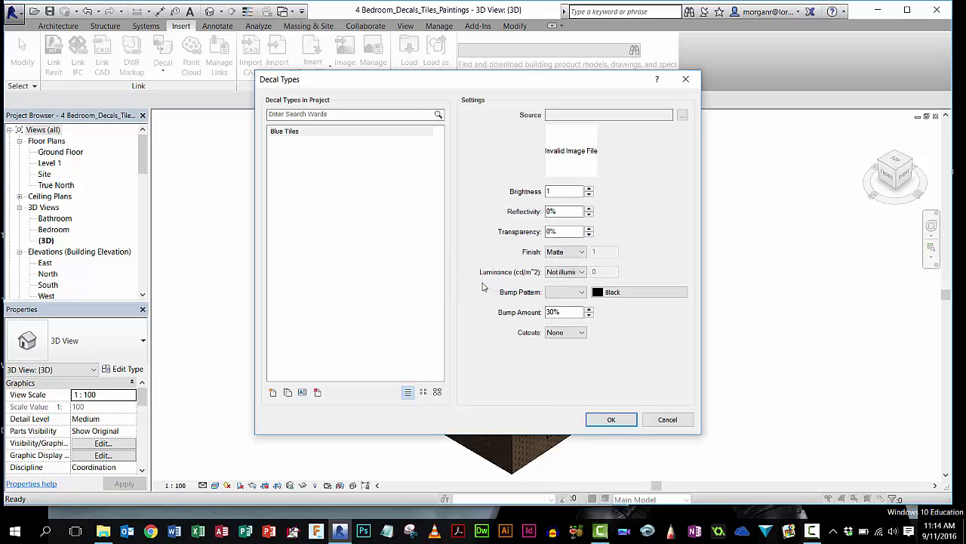
click(304, 132)
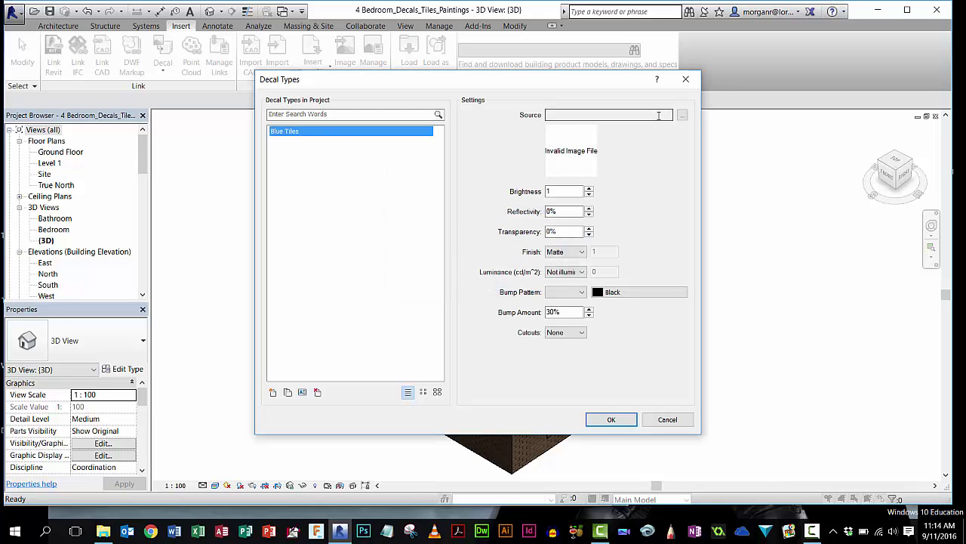
Step: Load tiles_deep_blue.jpg from Revit Bedroom Examples > Downloads > images as the Blue Tiles source image
click(683, 115)
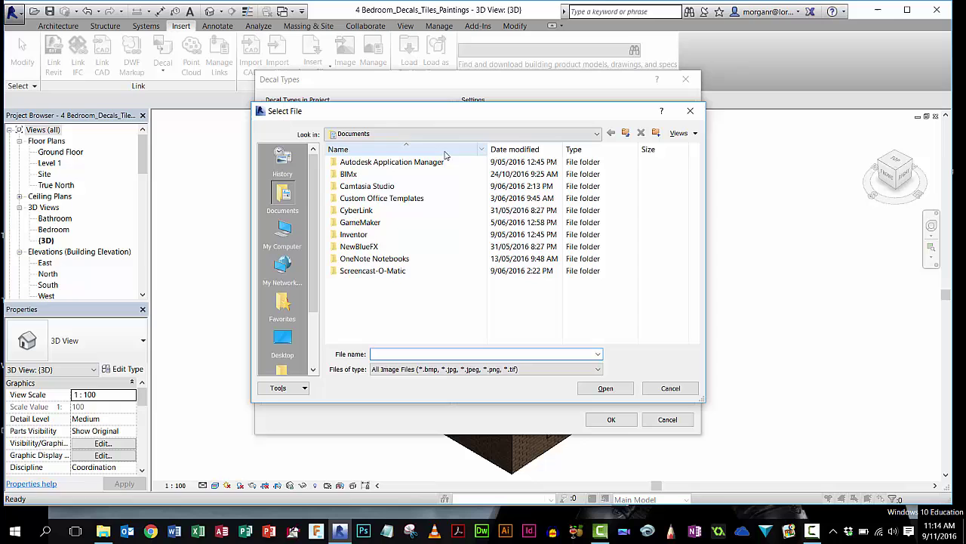
click(283, 341)
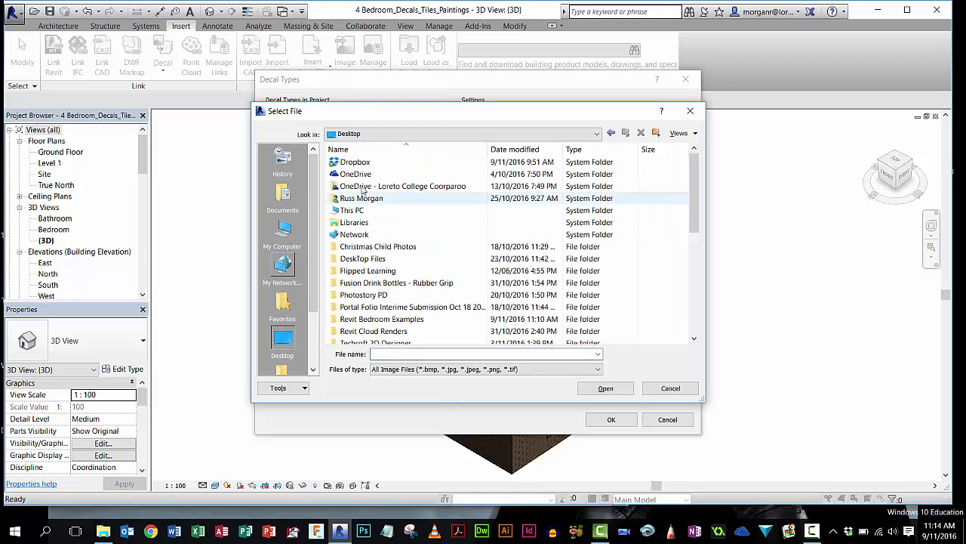
double_click(367, 320)
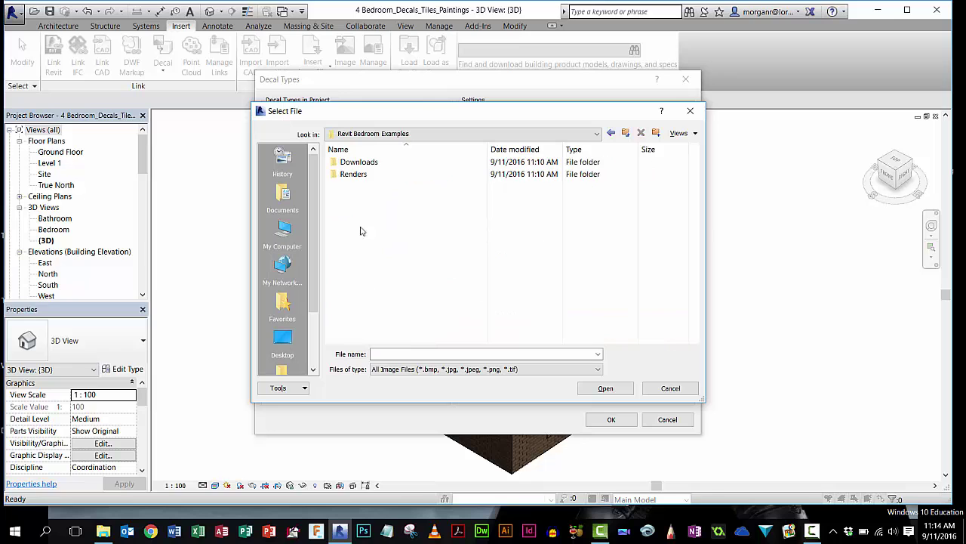
double_click(364, 164)
double_click(355, 165)
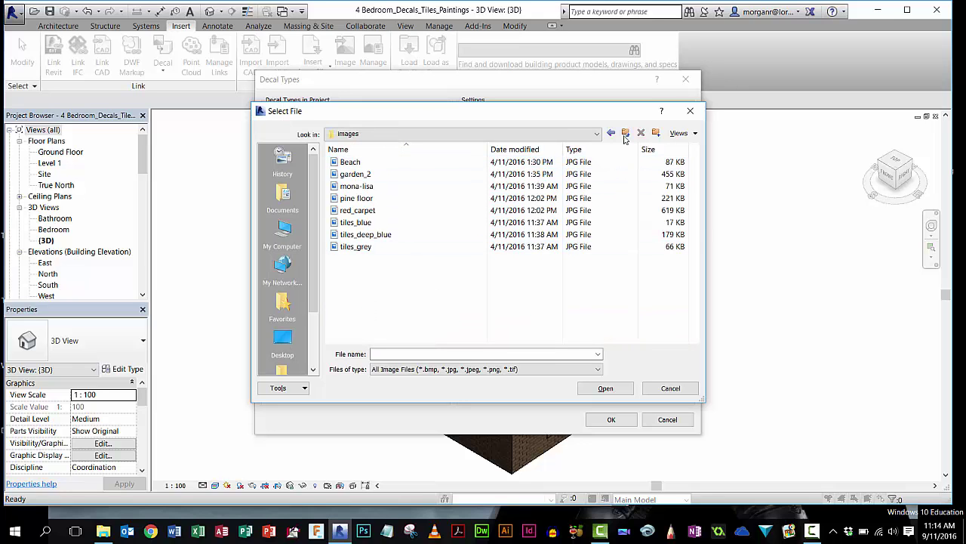
click(683, 134)
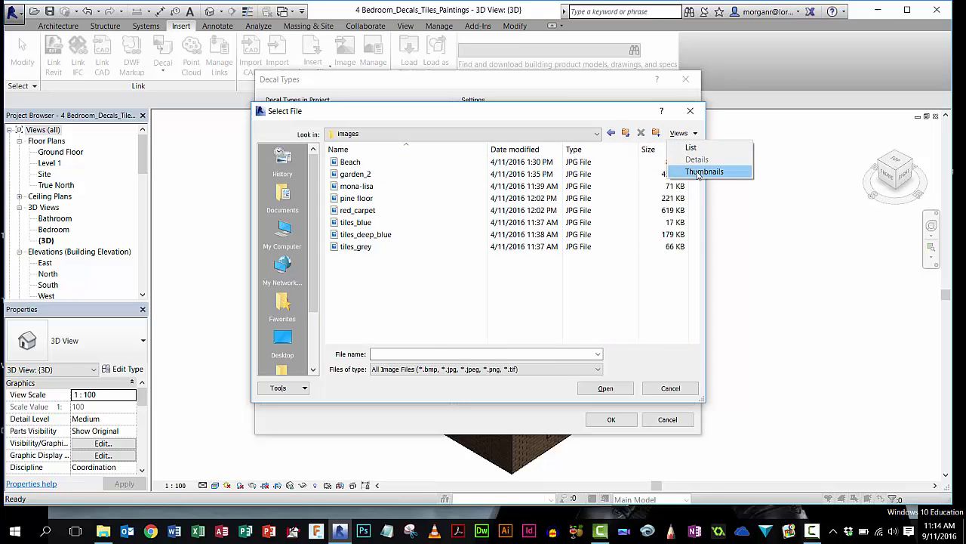
click(706, 173)
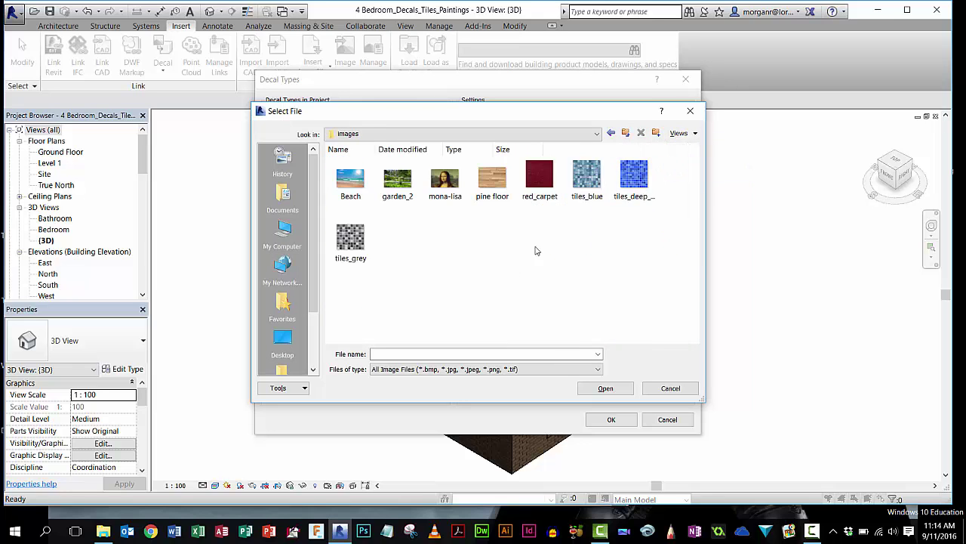
click(634, 179)
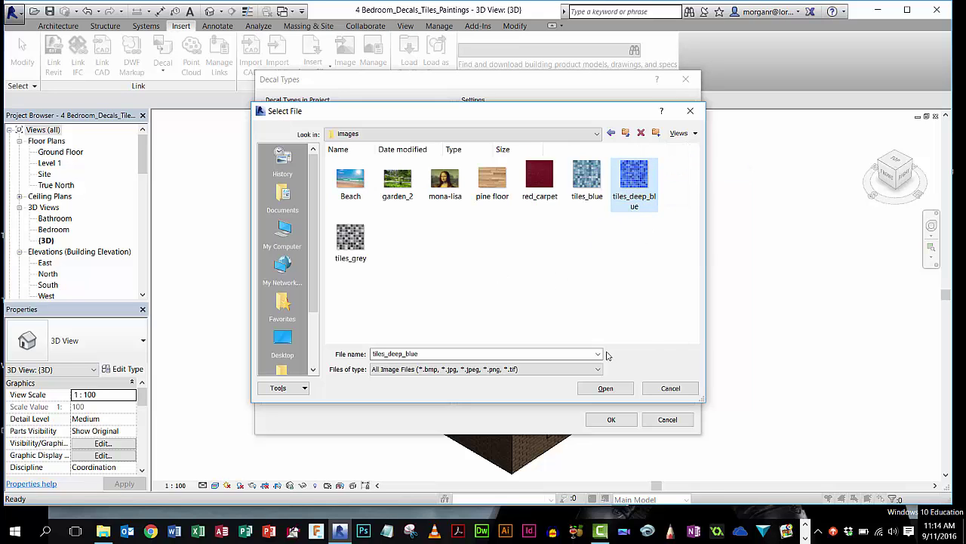
click(606, 388)
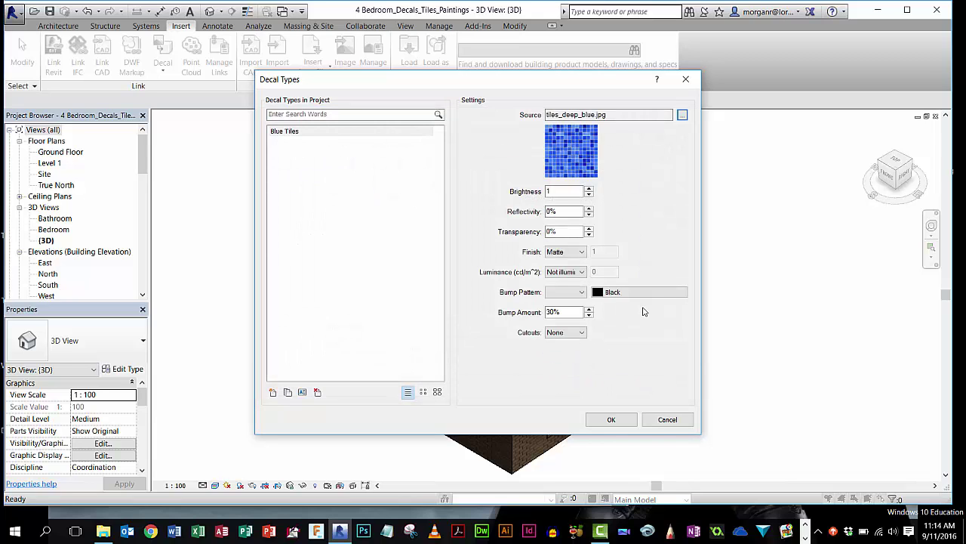
Step: Save the Blue Tiles type and place a 610 × 610 Blue Tiles decal on the yellow back wall
click(614, 421)
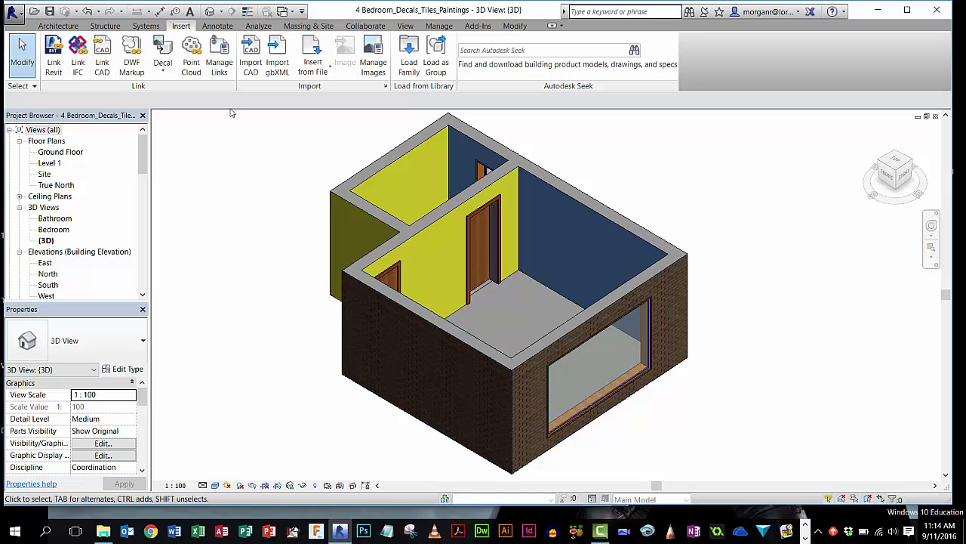
click(164, 67)
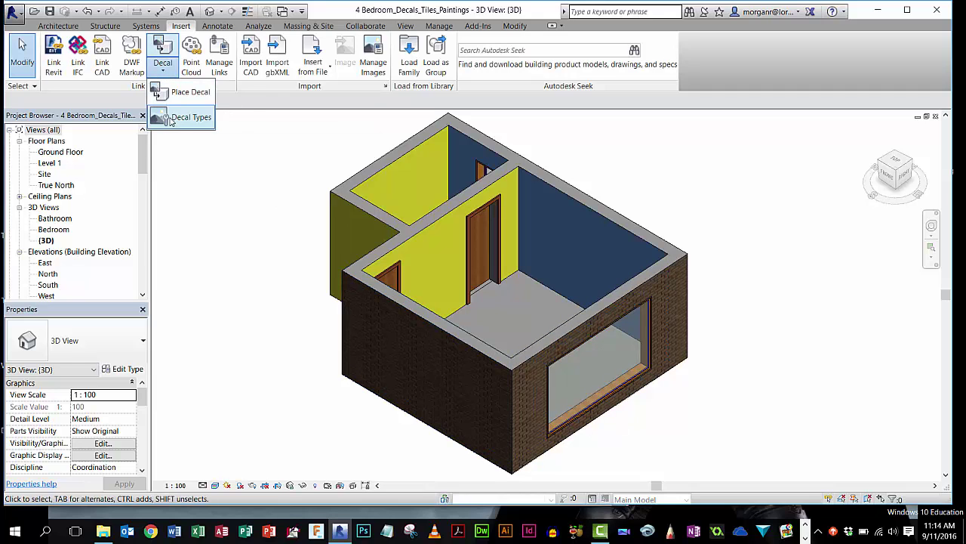
click(180, 93)
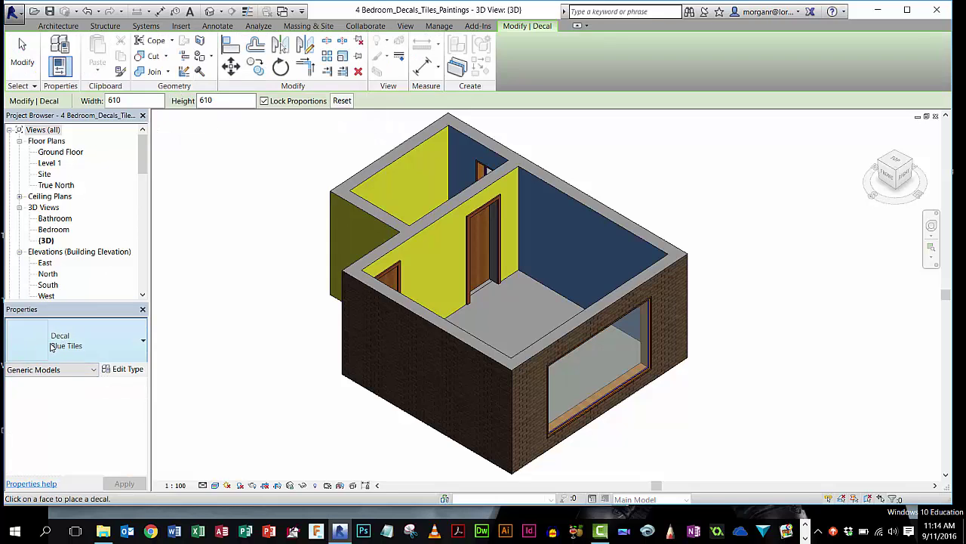
click(140, 342)
click(140, 342)
click(426, 167)
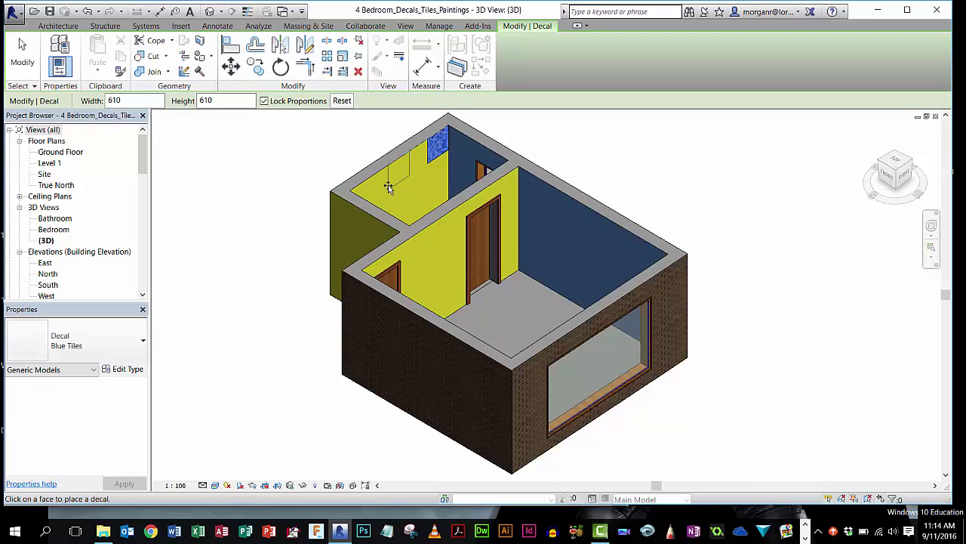
key(Escape)
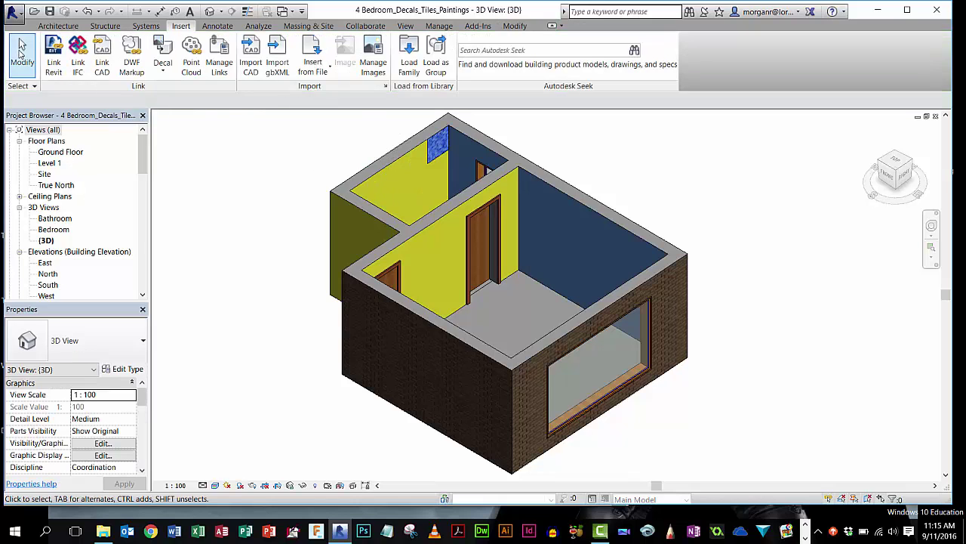
Step: Drag the Blue Tiles decal's grips out to 2806 × 2806 so it spans the whole back wall
click(434, 153)
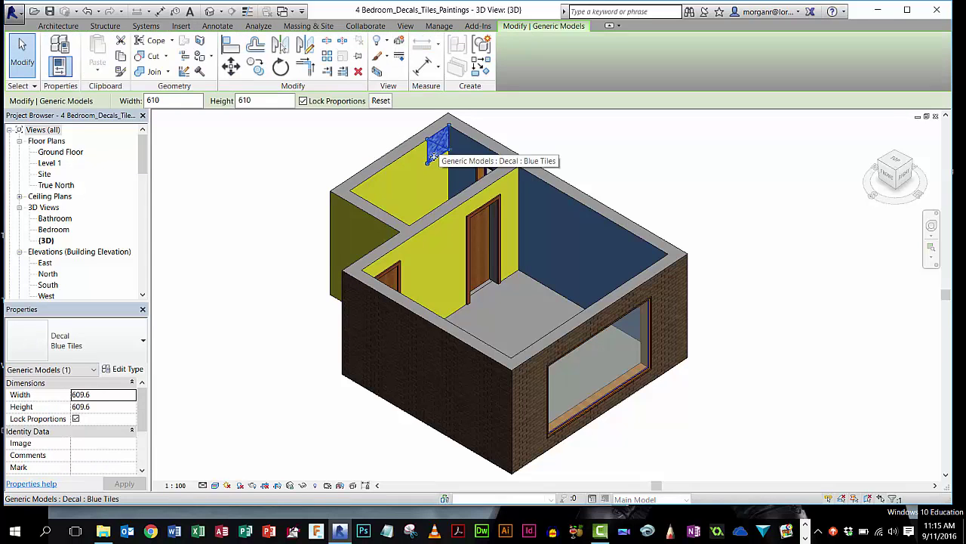
scroll(435, 175, up, 1)
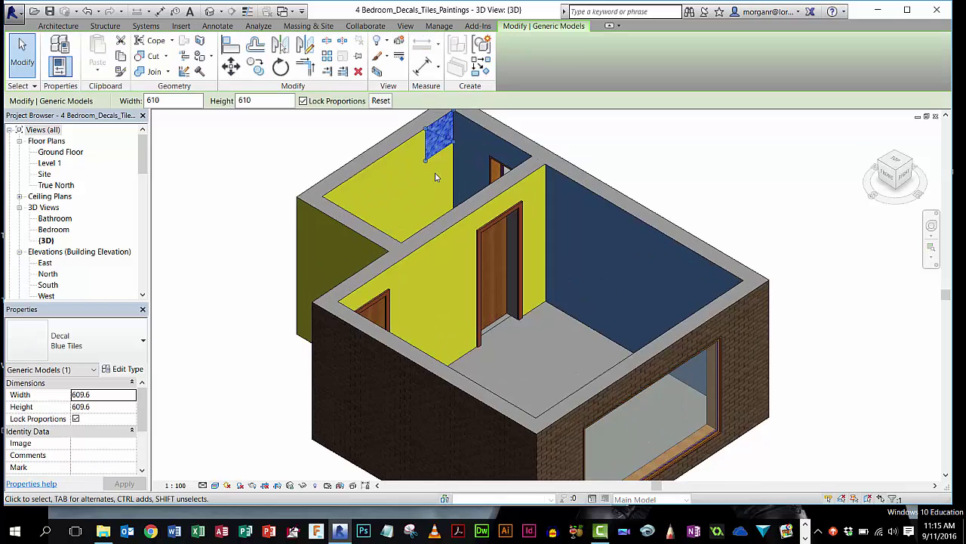
scroll(435, 175, up, 3)
middle_drag(443, 165, 539, 271)
scroll(539, 272, up, 1)
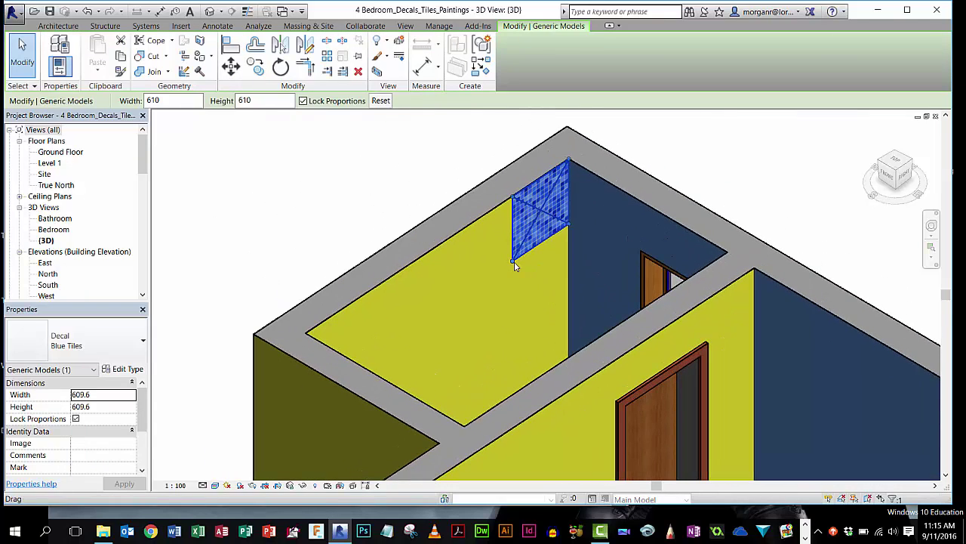
drag(513, 263, 329, 421)
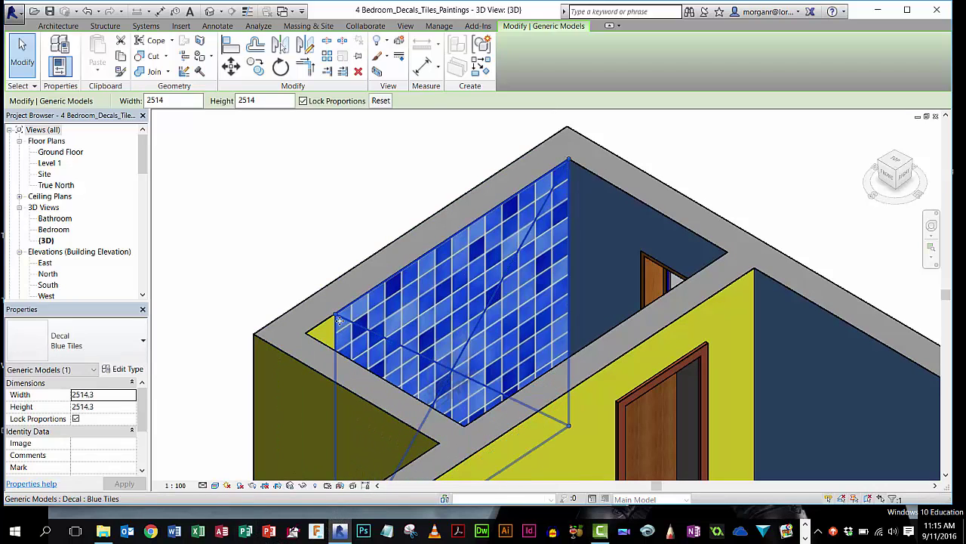
drag(336, 319, 309, 311)
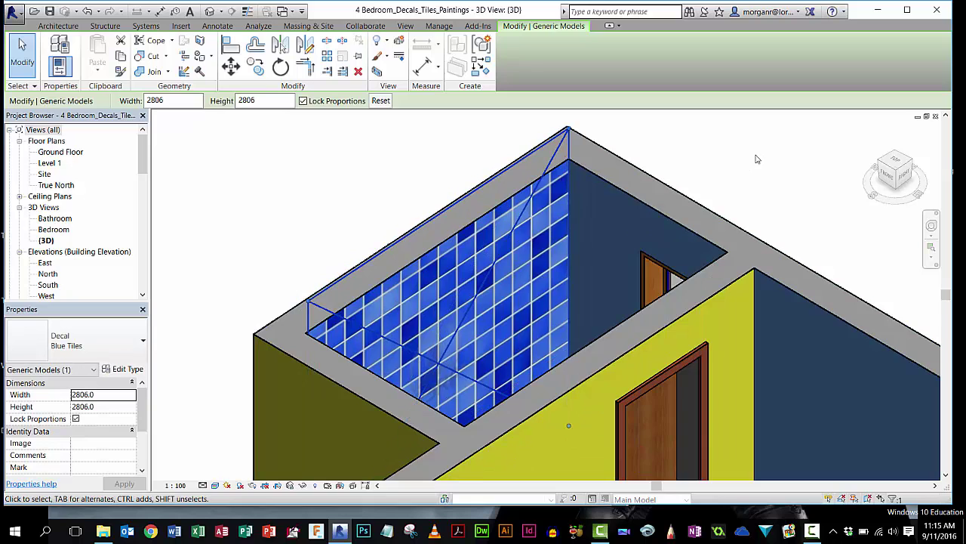
scroll(757, 159, down, 5)
click(603, 182)
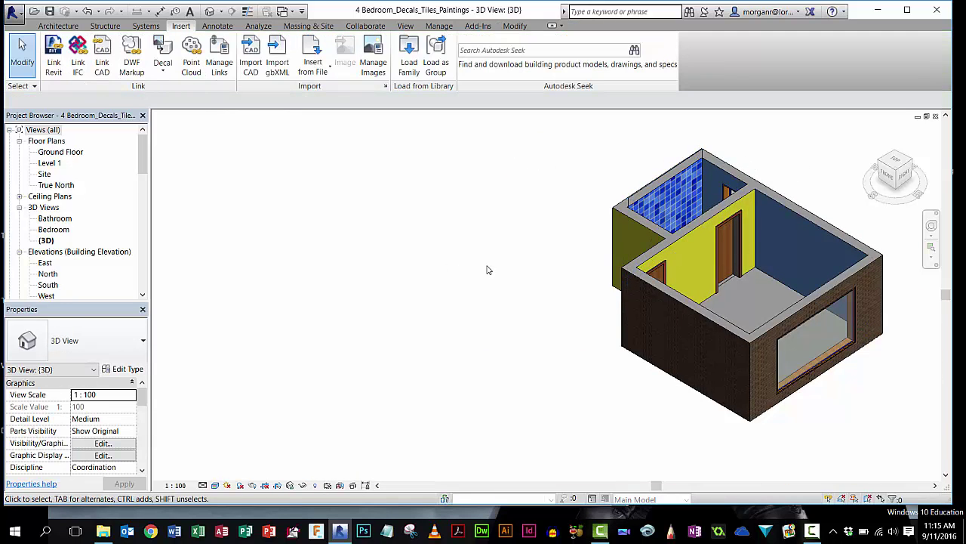
Step: Pan and orbit the 3D view to see the bedroom model from the other side
scroll(494, 244, up, 3)
middle_drag(551, 231, 235, 265)
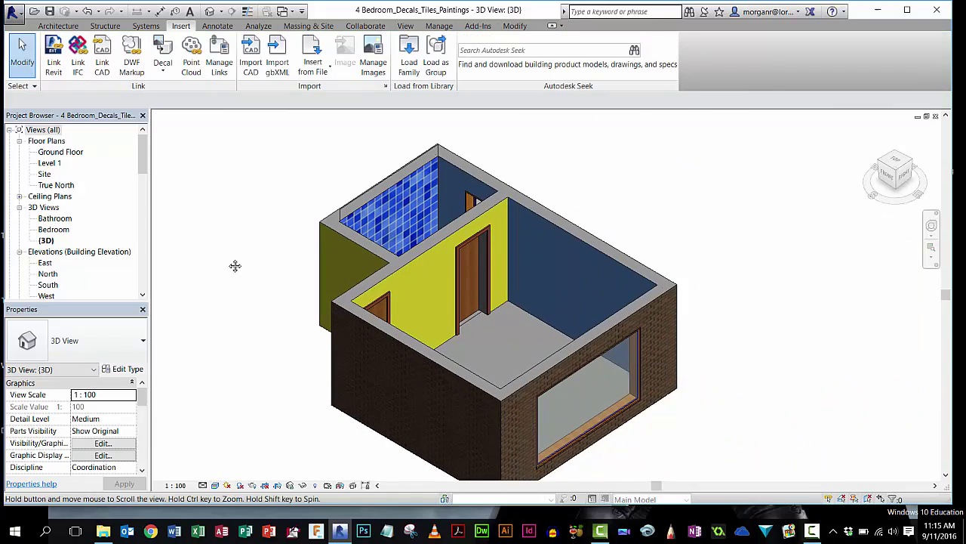
shift+middle_drag(647, 184, 753, 219)
scroll(626, 195, up, 2)
scroll(753, 218, down, 2)
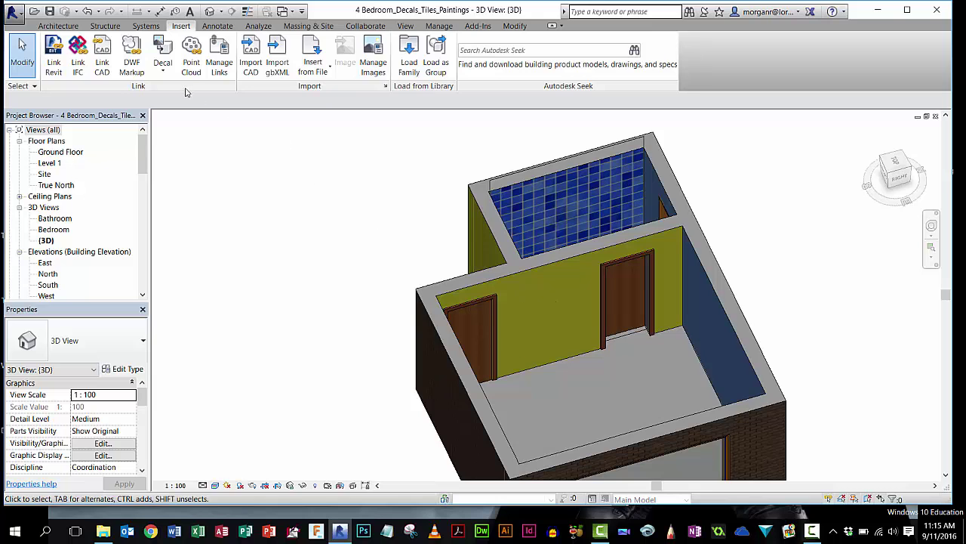
Step: Add a decal type named Mona Lisa using mona-lisa.jpg as its image and save it
click(165, 72)
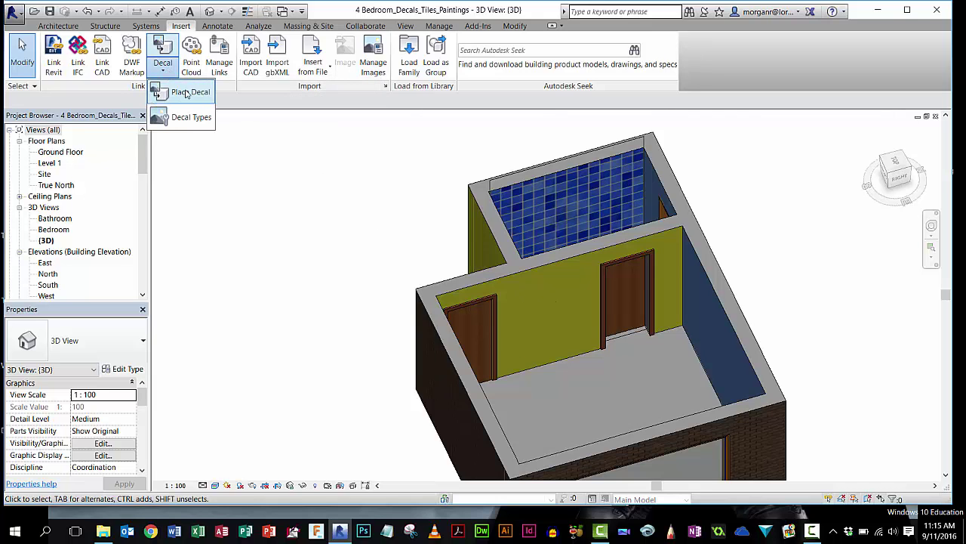
click(181, 117)
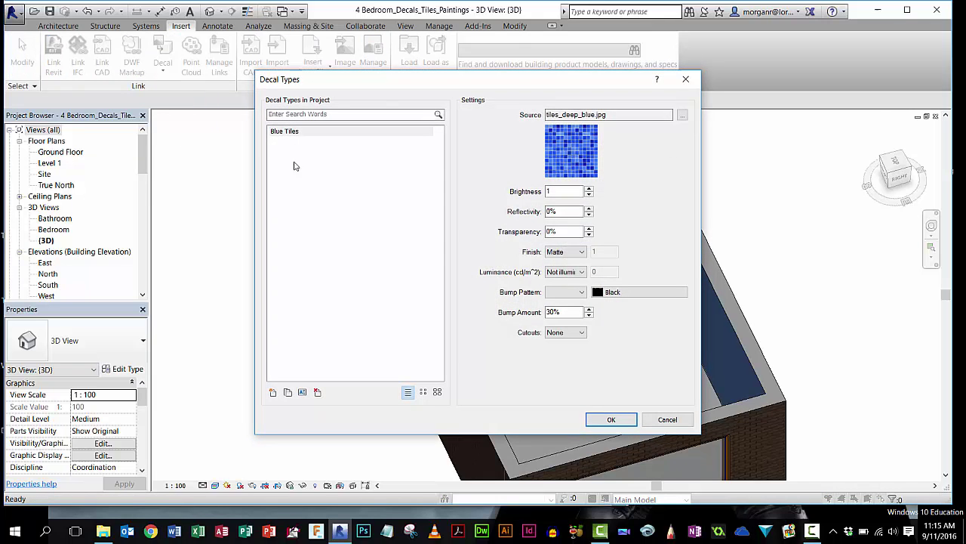
click(273, 392)
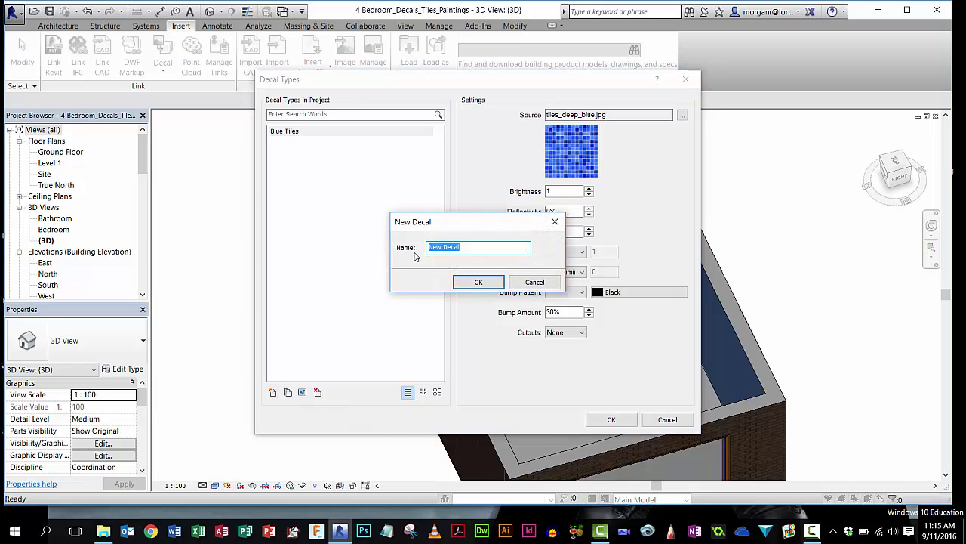
text(Mona Lisa)
click(483, 282)
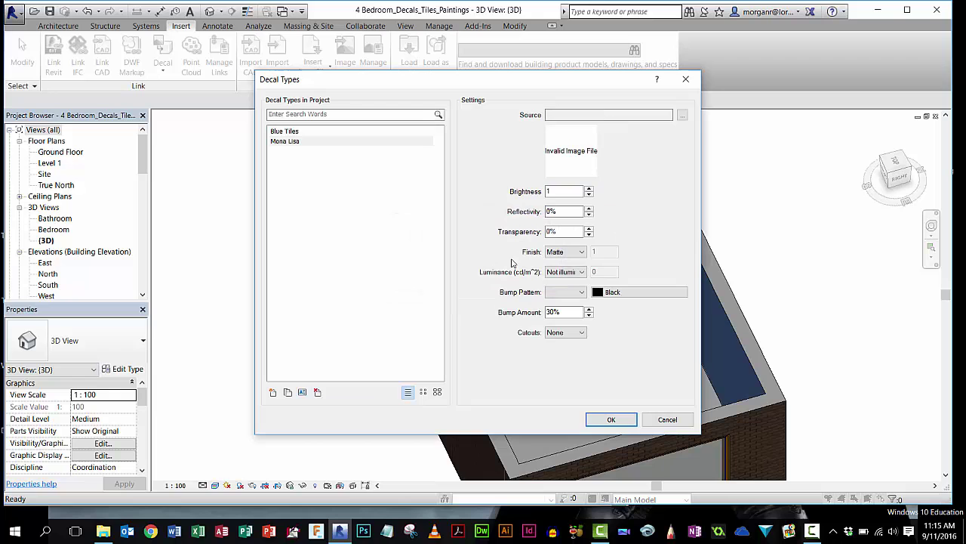
click(682, 115)
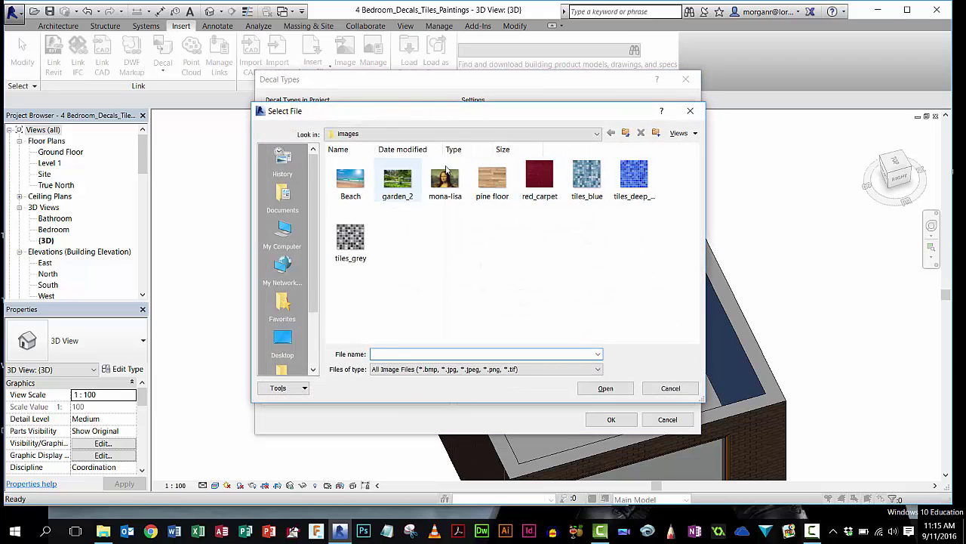
click(445, 179)
click(605, 388)
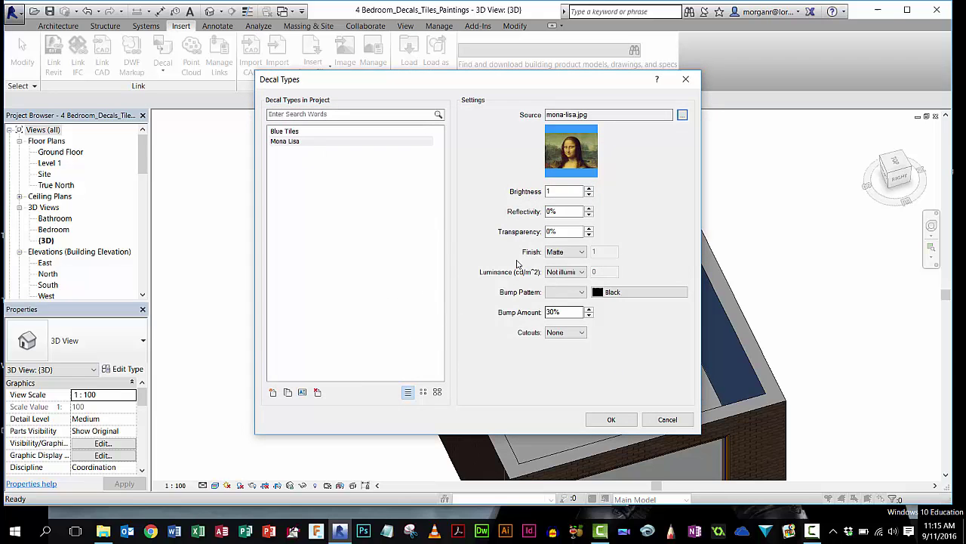
click(612, 420)
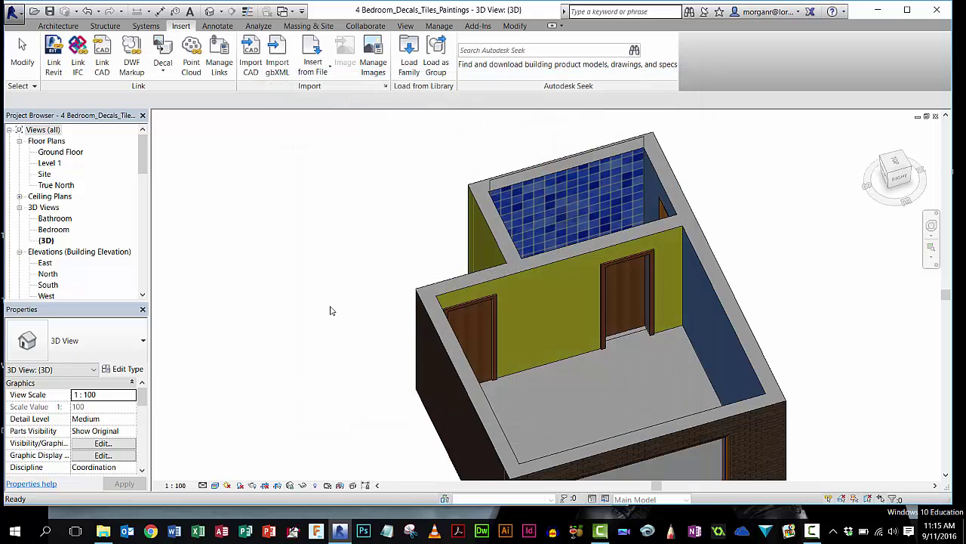
Step: Place a 914 × 610 Mona Lisa decal on the yellow wall beside the door
click(163, 67)
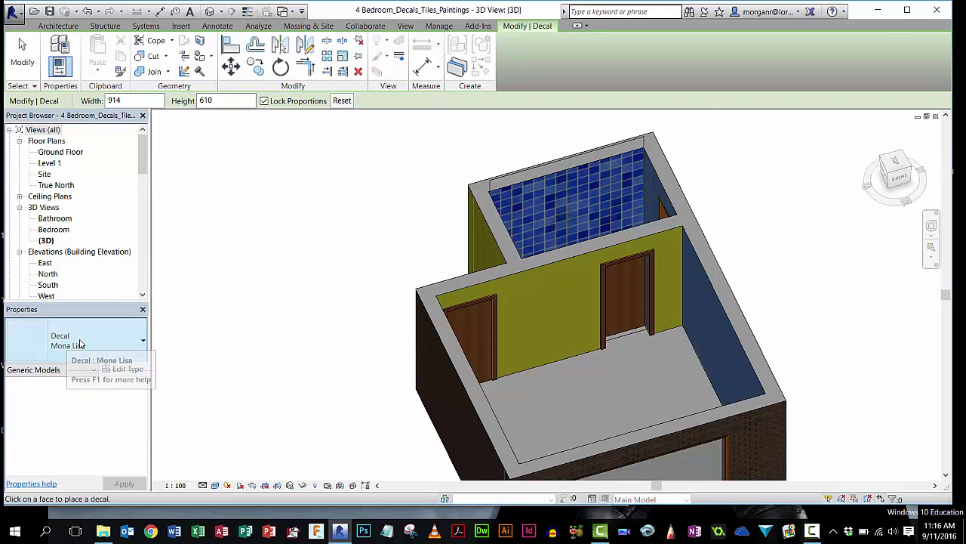
click(522, 312)
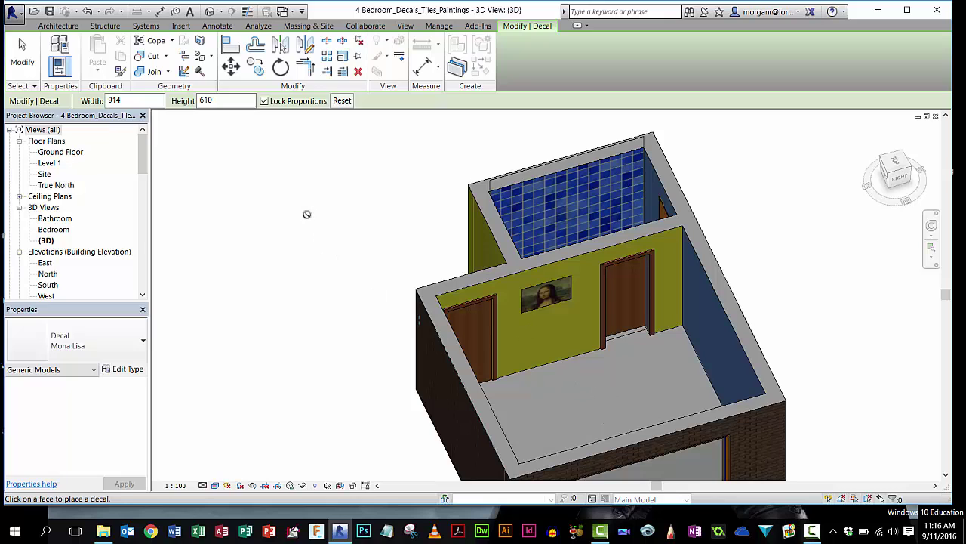
key(Escape)
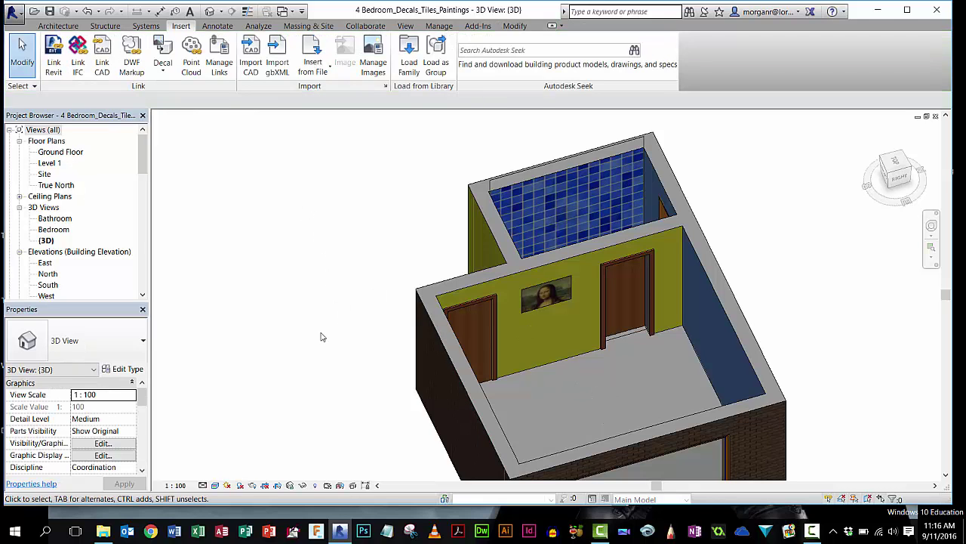
shift+middle_drag(317, 334, 305, 202)
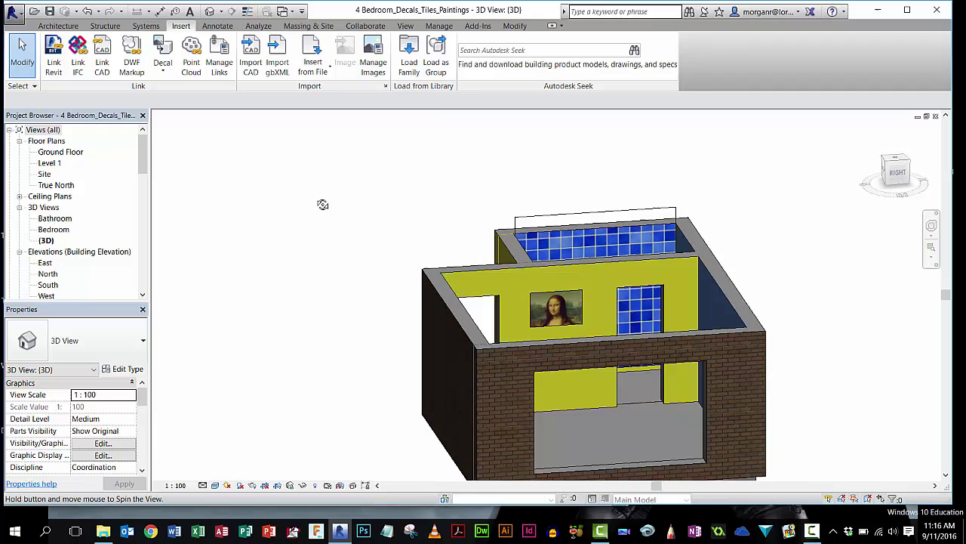
shift+middle_drag(323, 205, 287, 241)
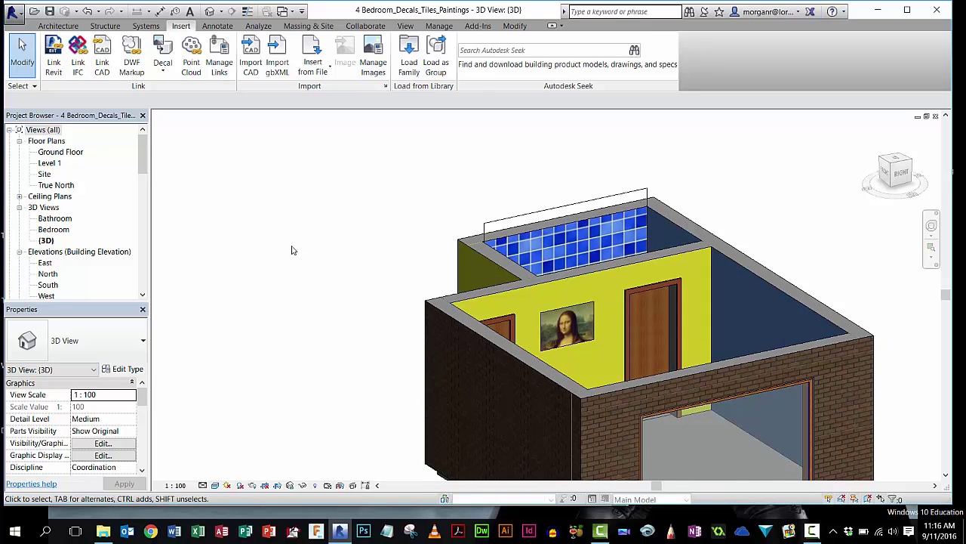
scroll(291, 249, down, 1)
scroll(279, 253, up, 1)
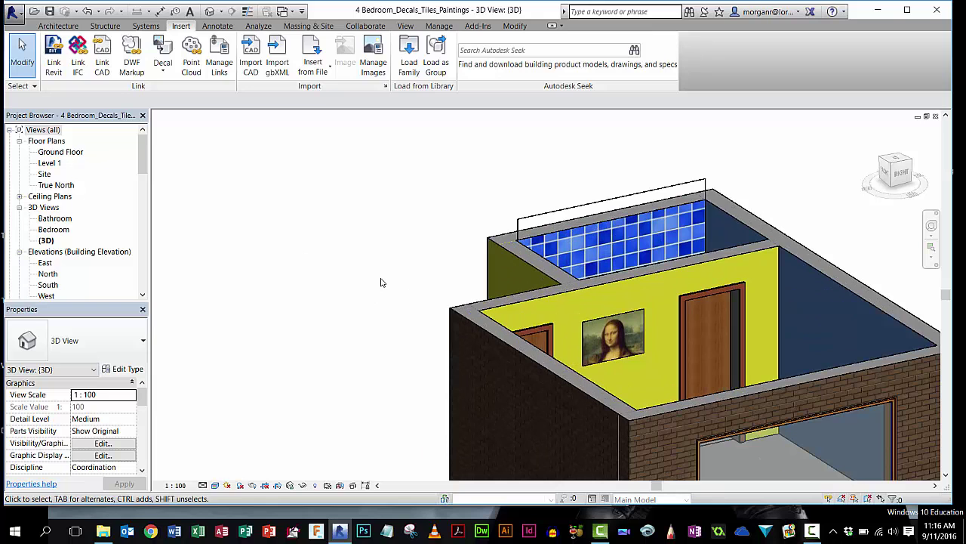
middle_drag(380, 281, 256, 231)
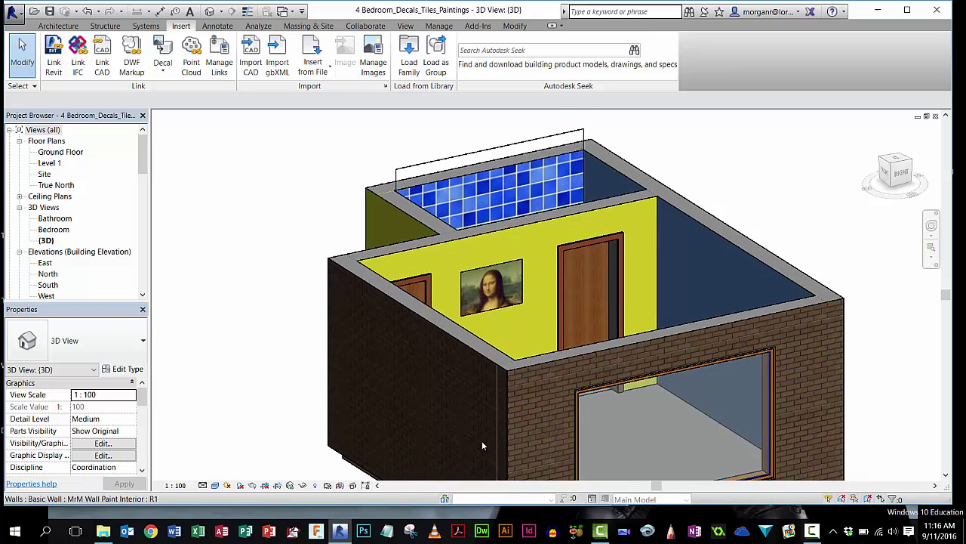
scroll(685, 442, up, 1)
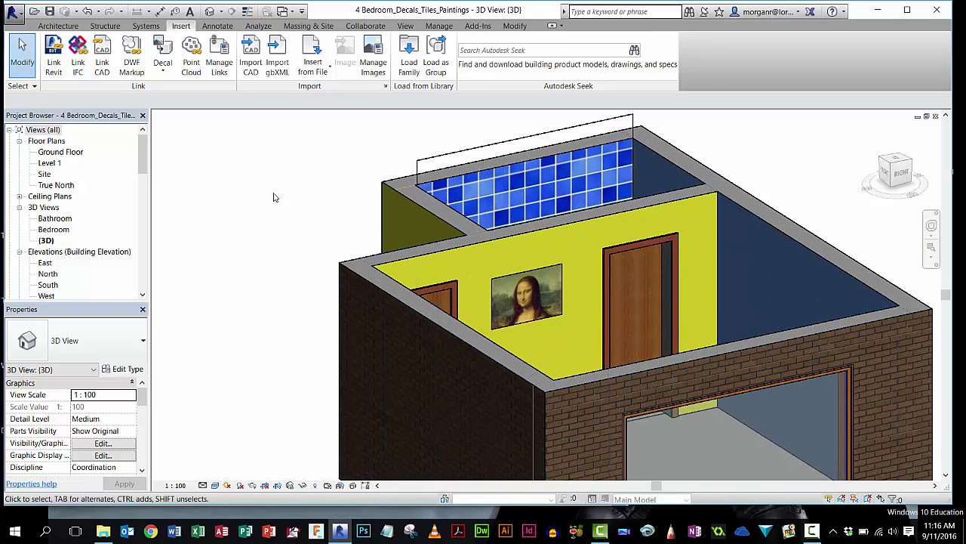